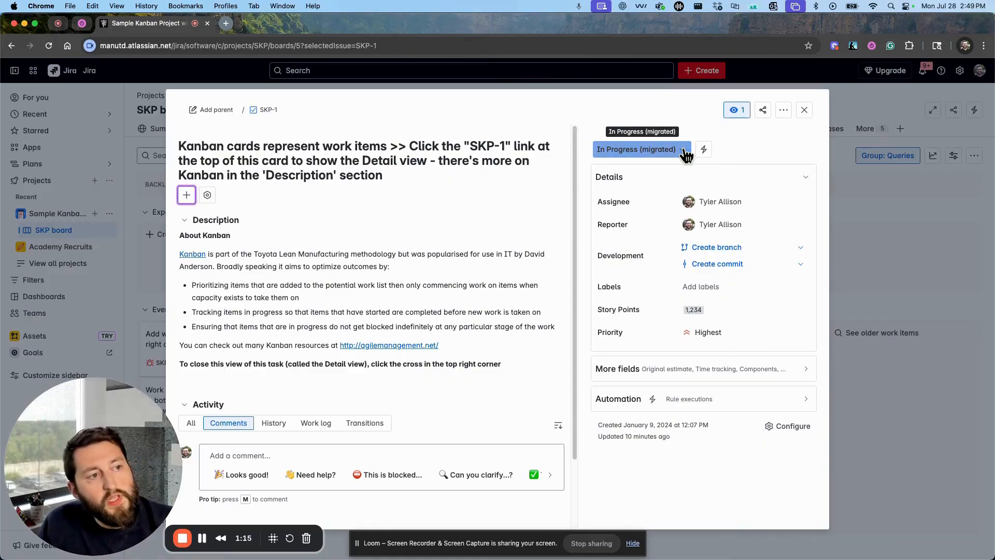
- View the workflow of work item SKP-1 from its status and open that workflow for editing
left_click(685, 151)
left_click(672, 221)
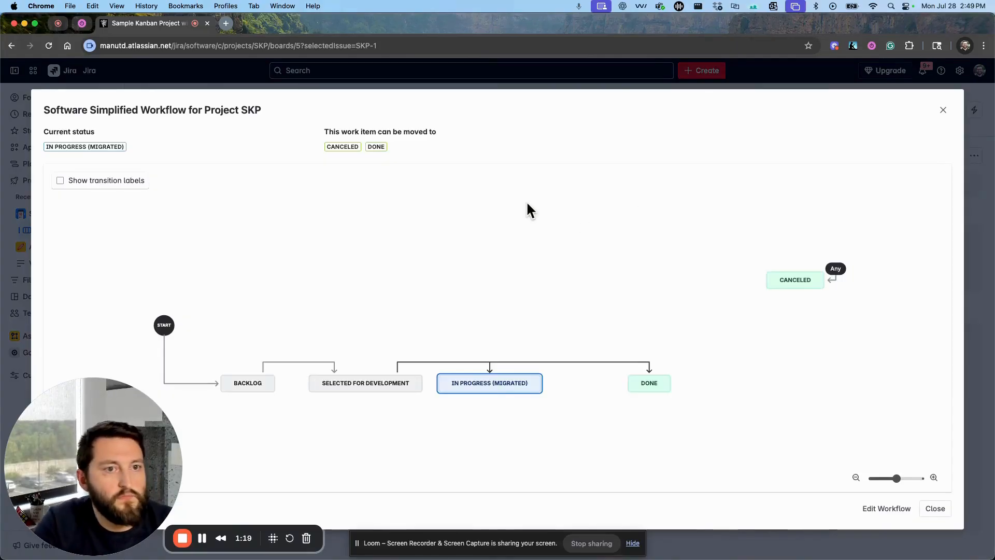
scroll(521, 203, "down", 4)
scroll(542, 241, "up", 2)
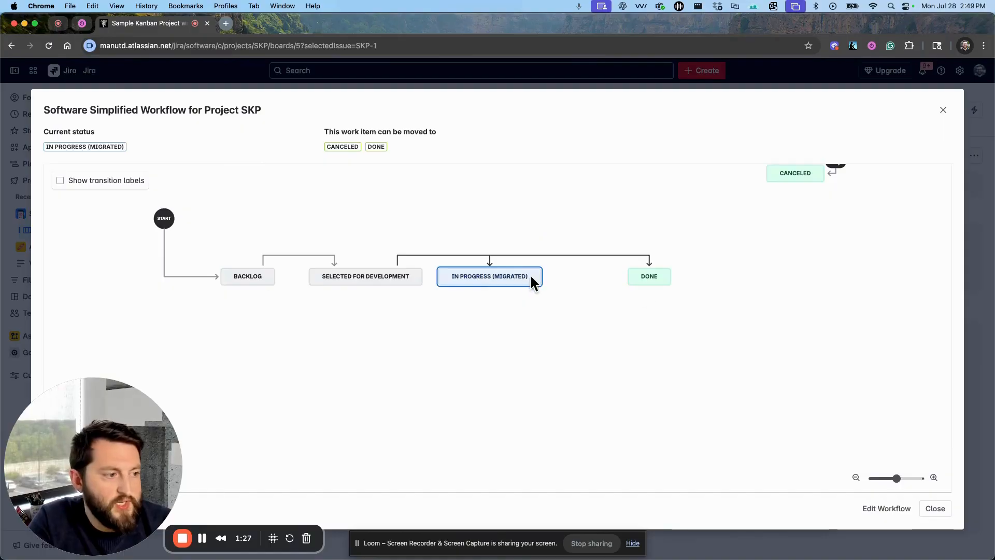
left_click(902, 513)
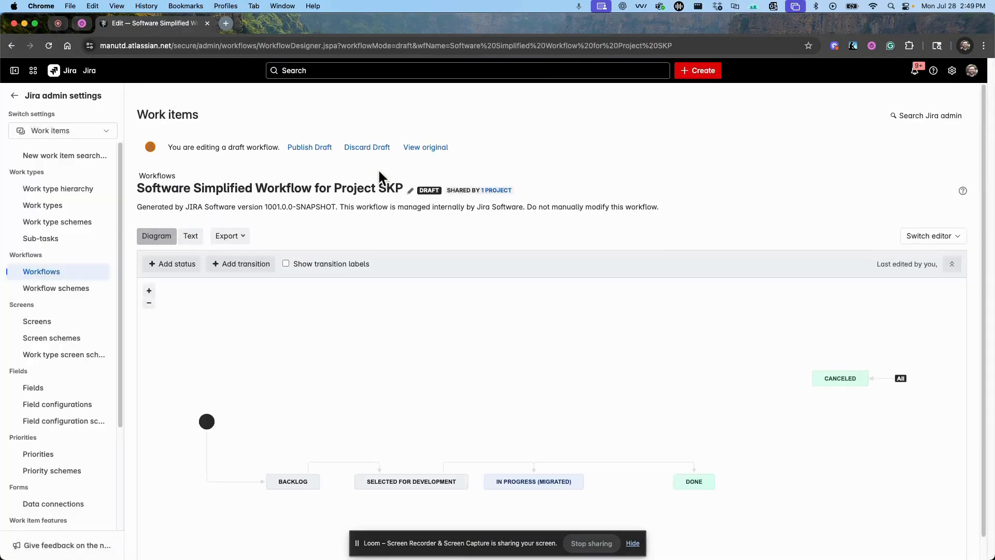
- Discard the draft of the Software Simplified Workflow for Project SKP
left_click(368, 148)
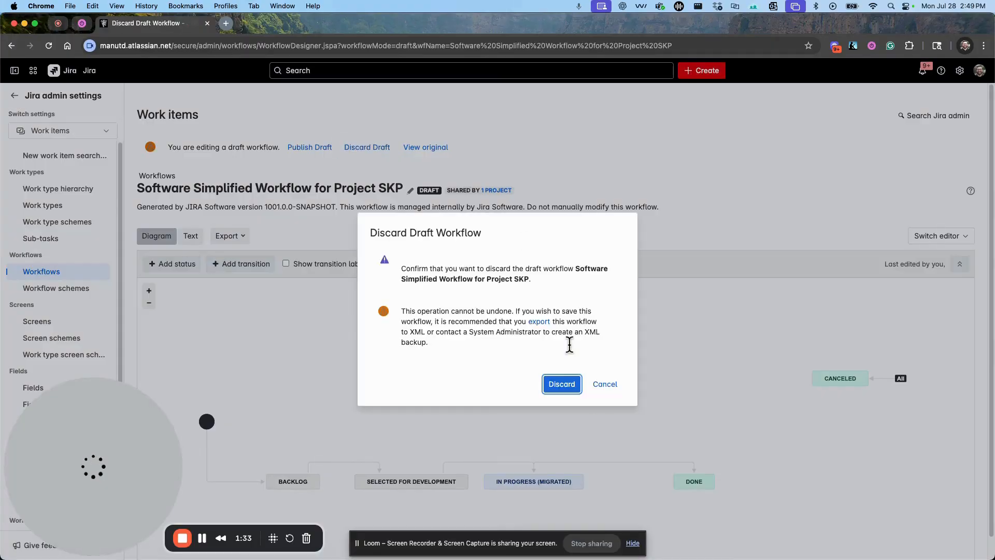
left_click(573, 388)
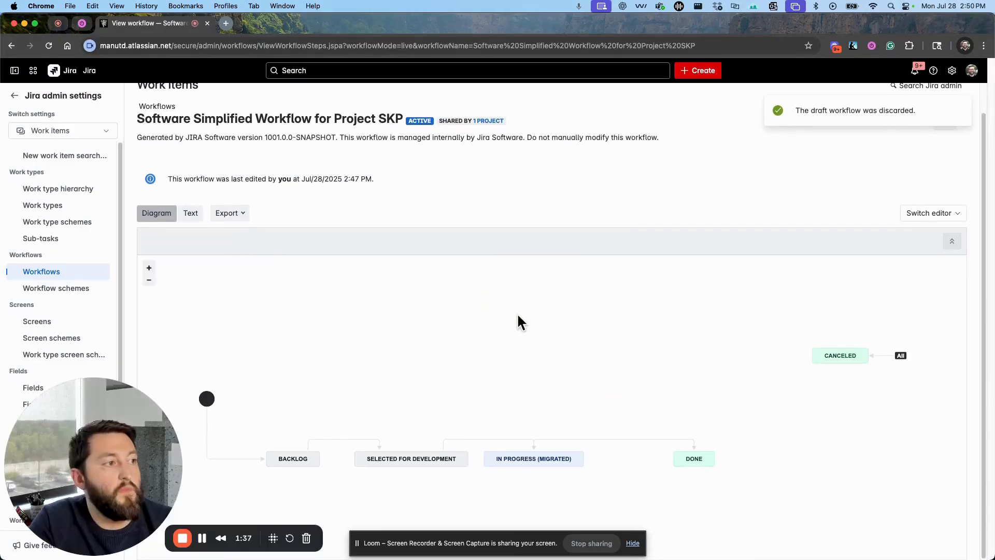
scroll(494, 295, "up", 1)
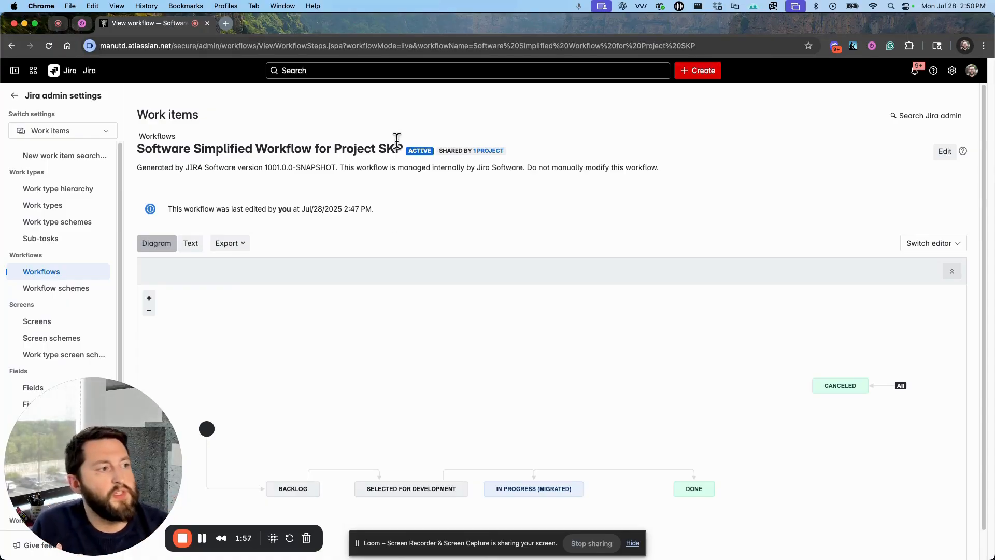
- Open the Software Simplified Workflow for Project SKP in the new workflow editor
left_click(951, 252)
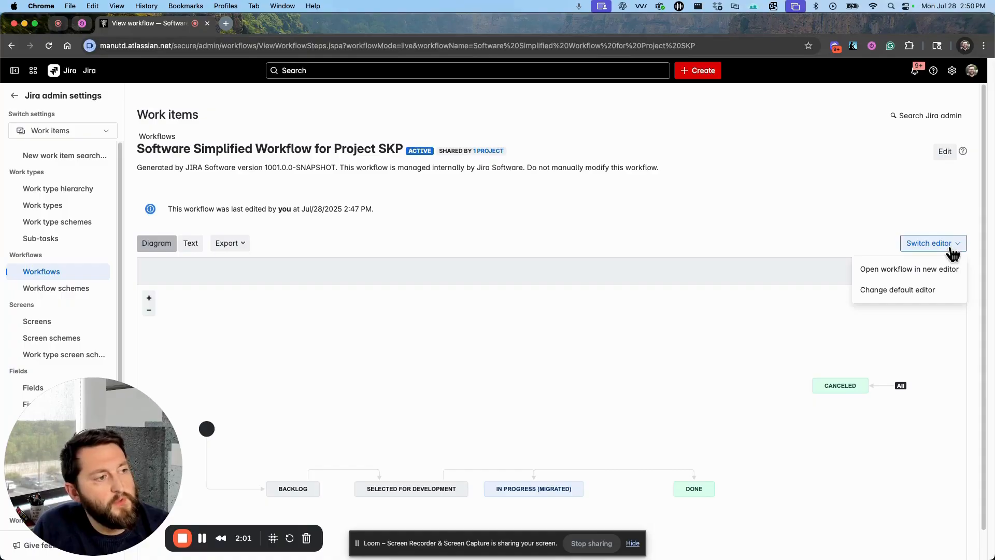
left_click(878, 271)
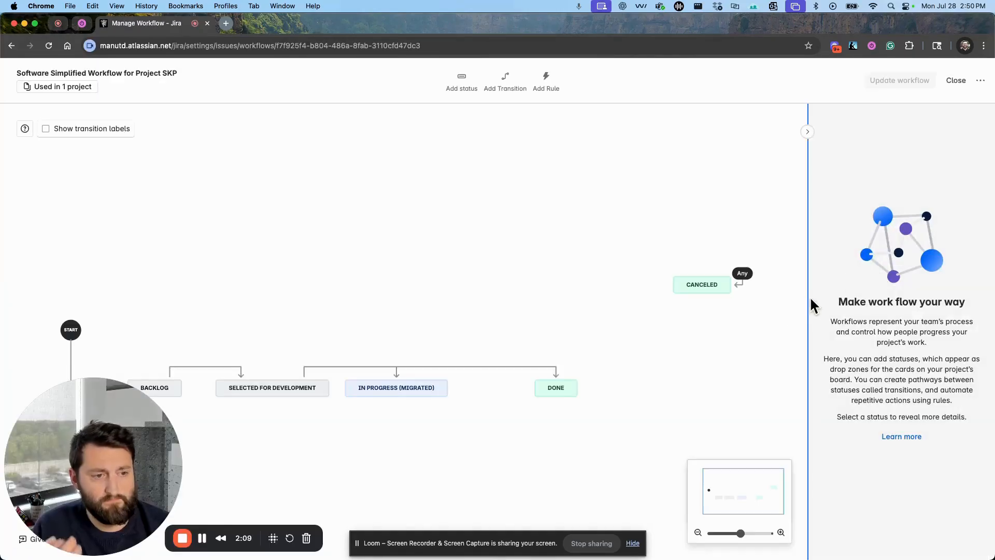
left_click_drag(253, 291, 358, 284)
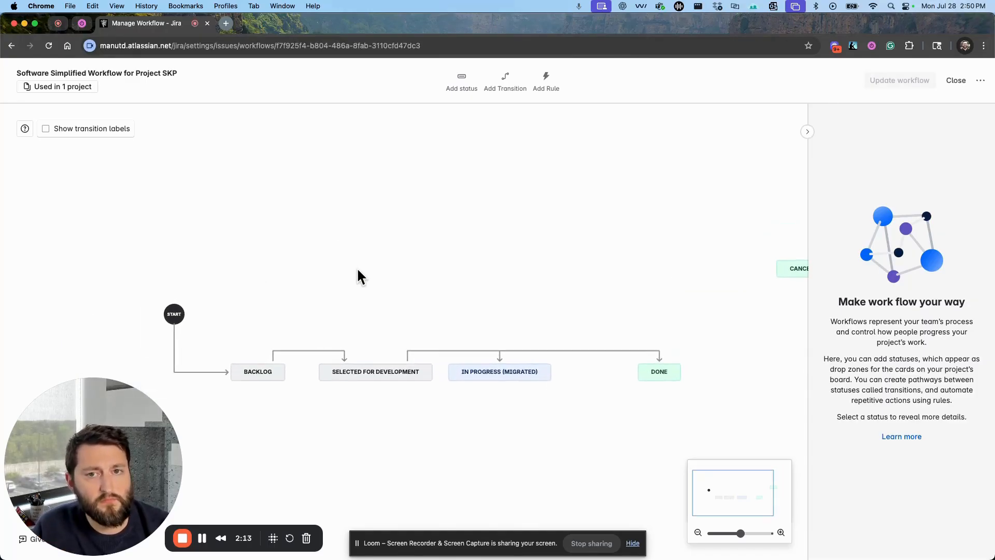
- Review the edit options for the In Progress (migrated) status and leave them without making changes
left_click(494, 373)
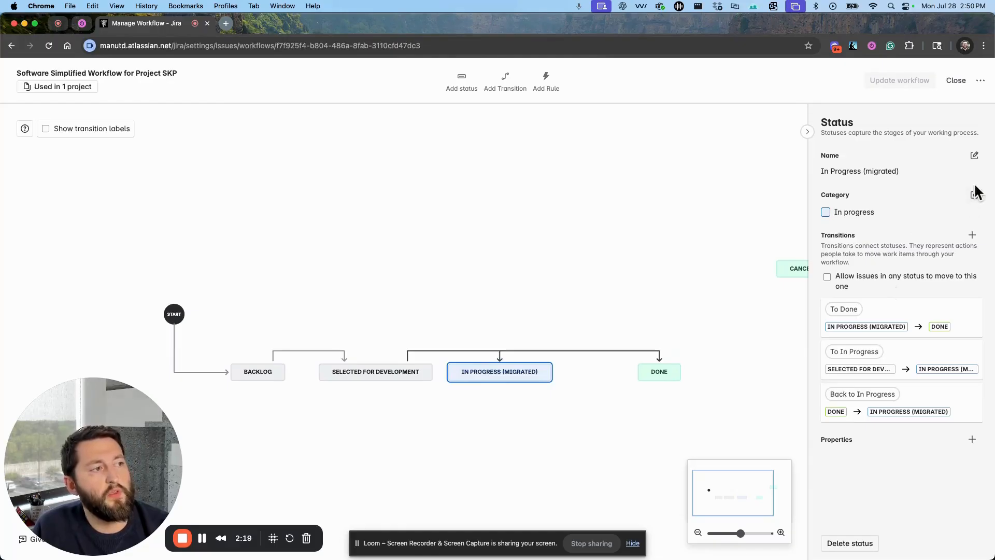
left_click(973, 158)
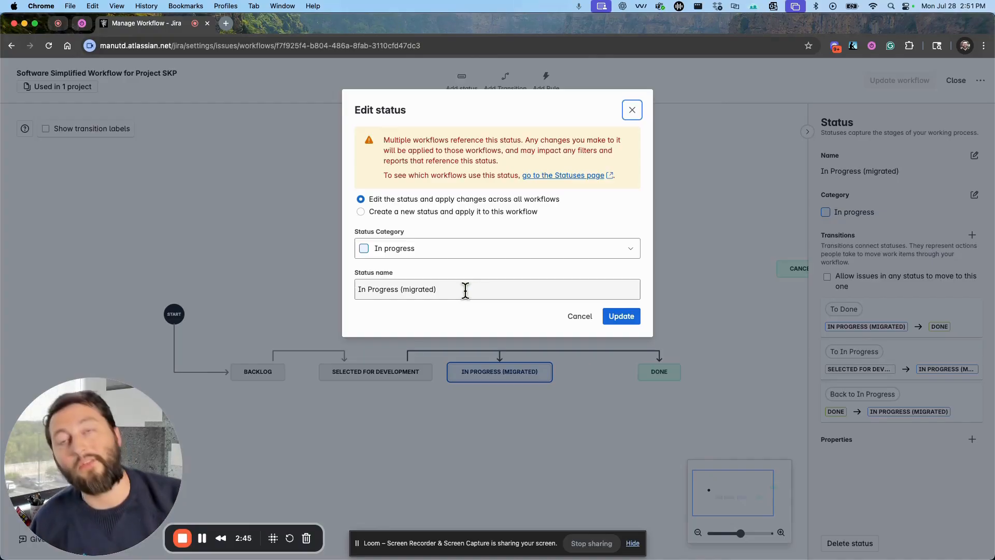
left_click(585, 318)
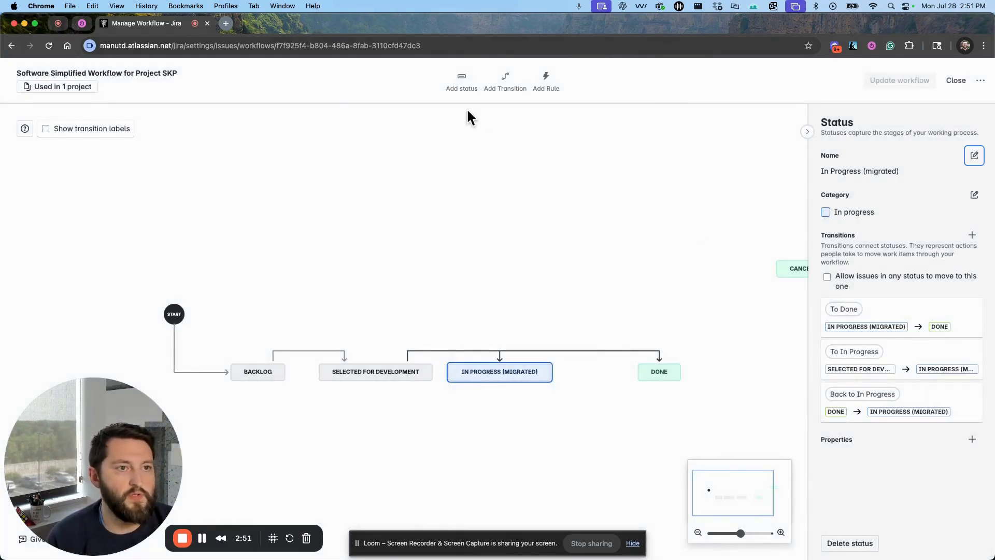
- Add the existing In Progress status to the workflow and place it above the Selected for Development and In Progress (migrated) statuses
left_click(461, 82)
left_click(497, 197)
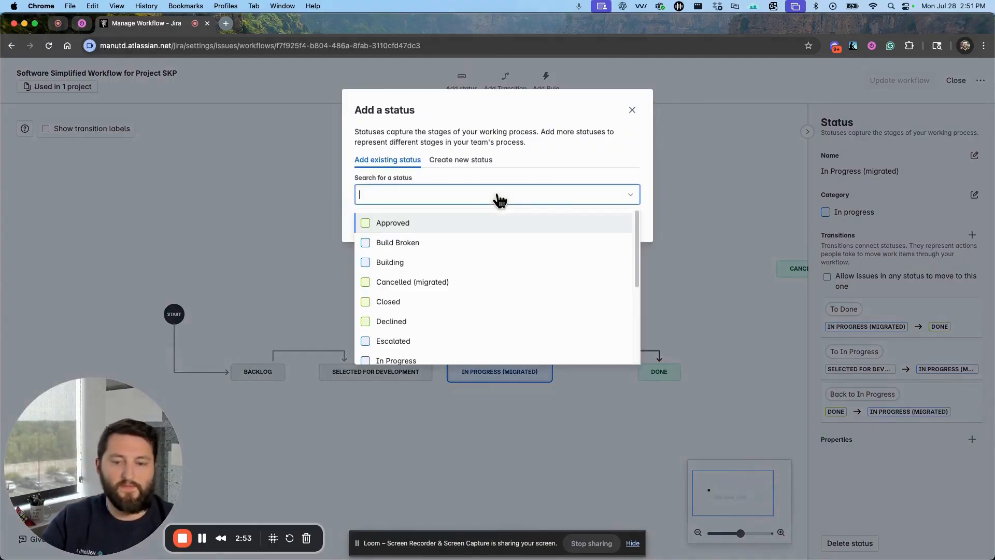
type("In pr")
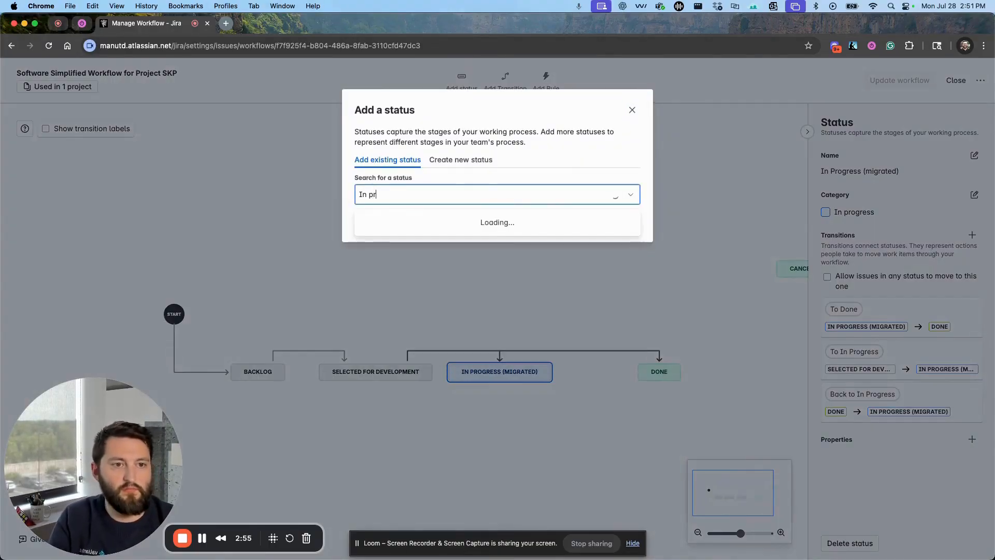
left_click(501, 222)
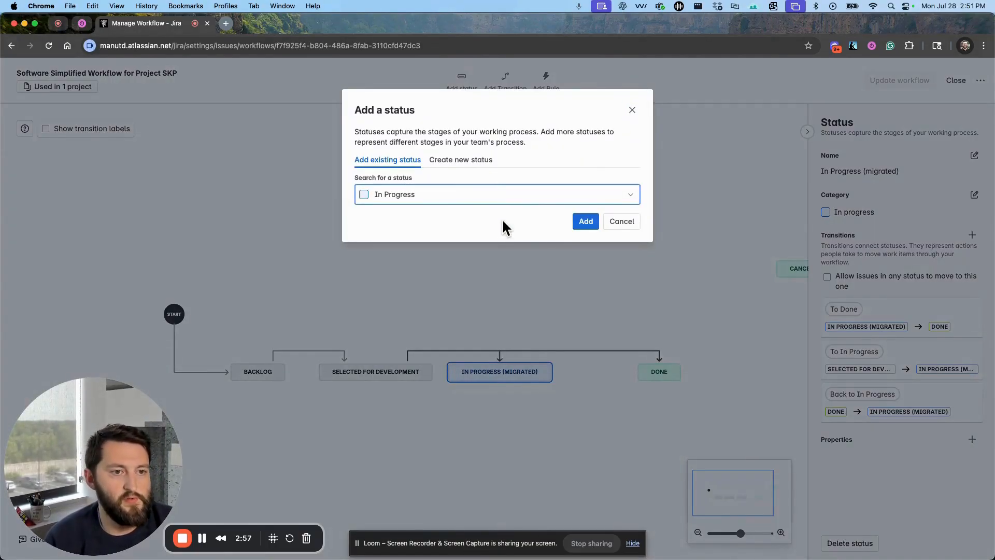
left_click(583, 222)
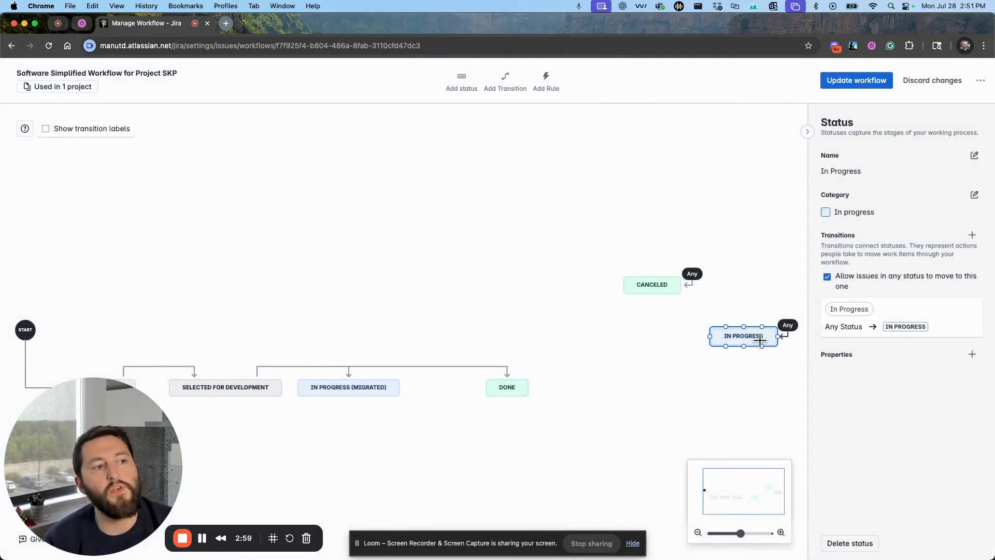
left_click_drag(762, 337, 303, 274)
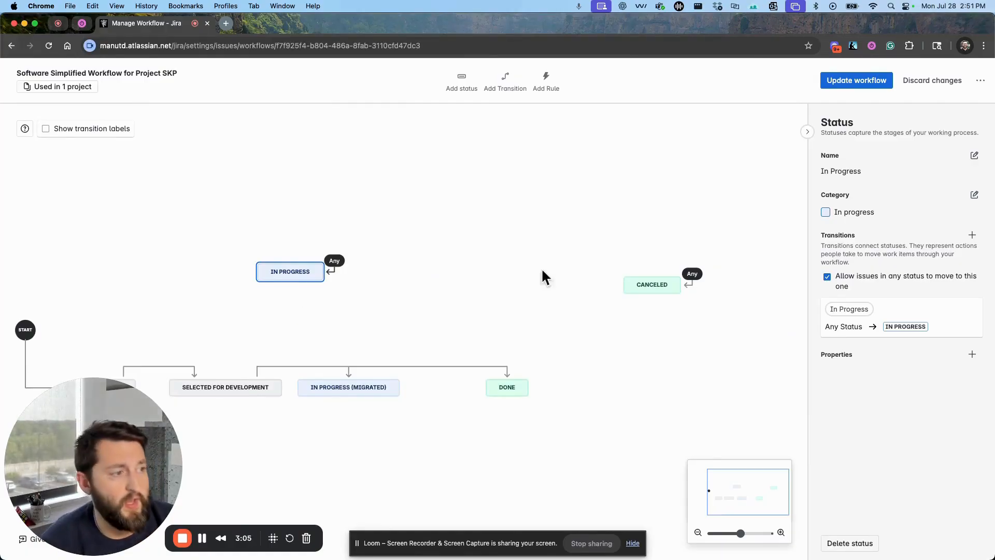
- Disallow issues in any status from moving to the added In Progress status
left_click(368, 388)
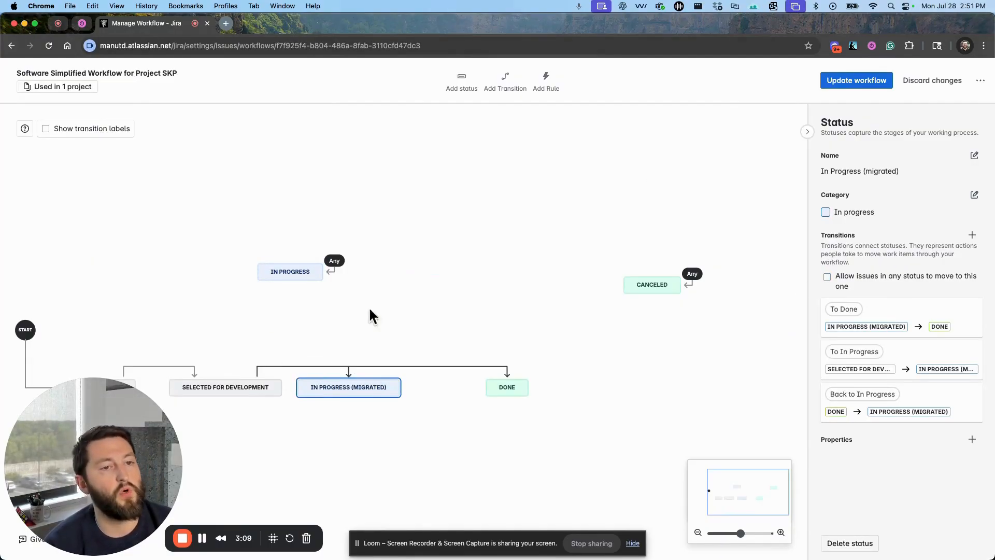
left_click(305, 264)
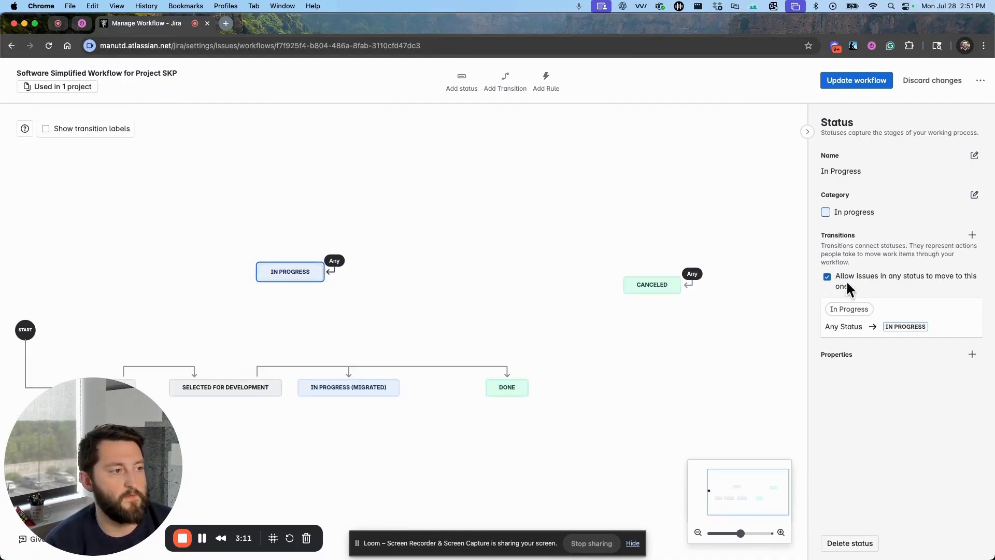
left_click(827, 277)
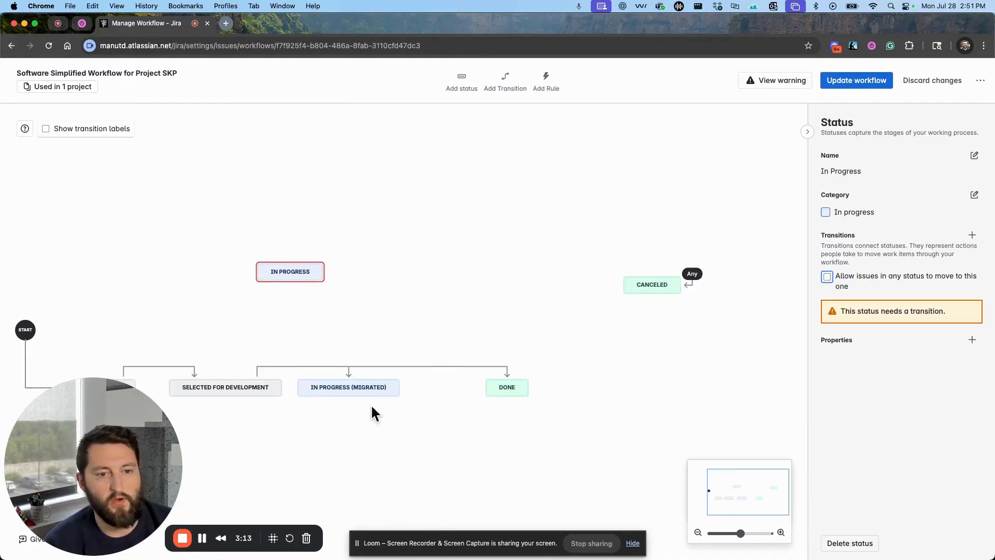
left_click_drag(393, 295, 549, 237)
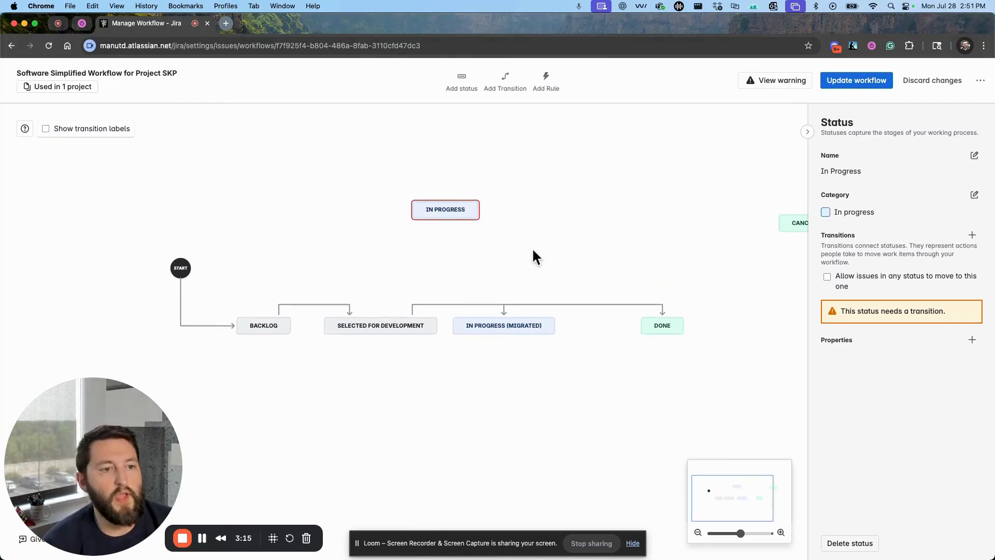
- Move In Progress below In Progress (migrated) and redirect the To In Progress transition from Selected for Development to it
left_click(503, 310)
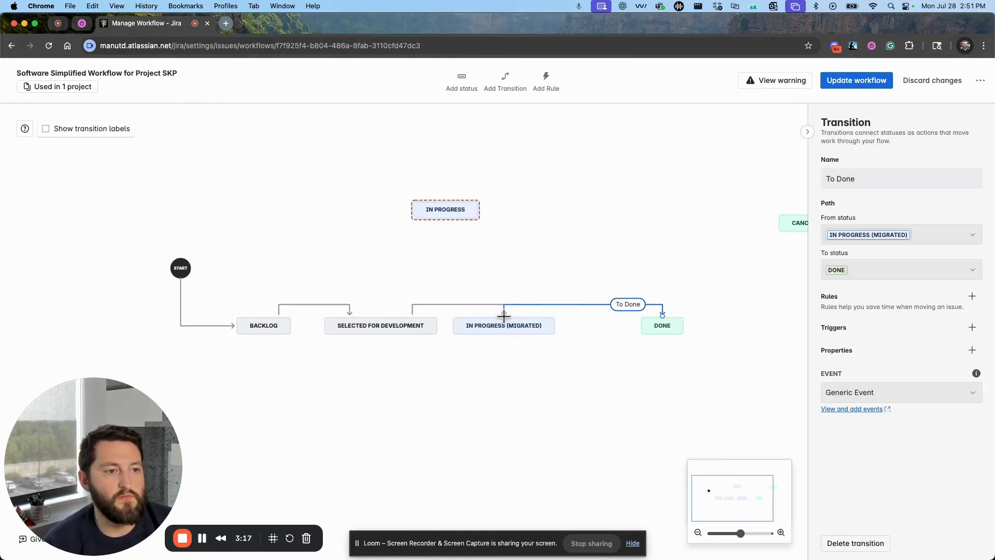
left_click_drag(451, 208, 479, 370)
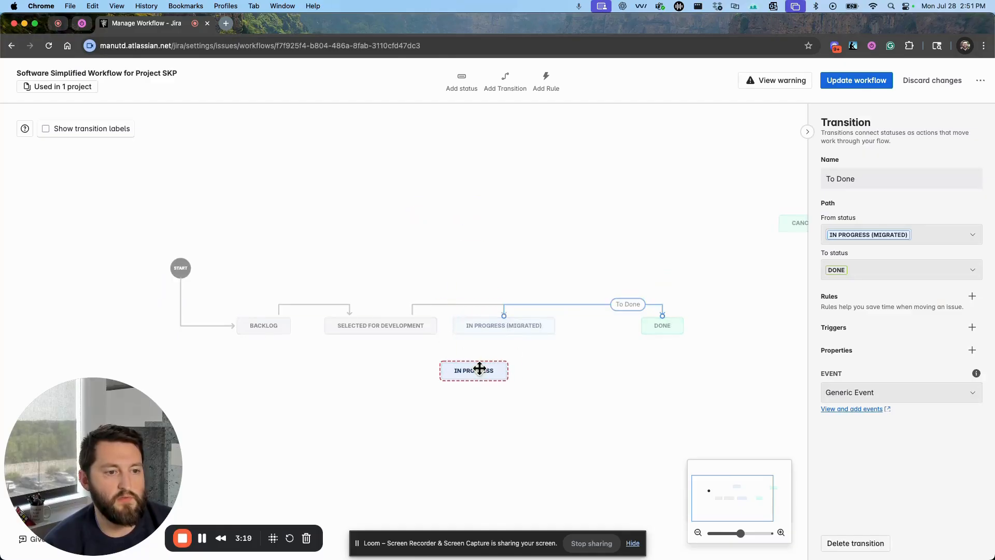
left_click(503, 309)
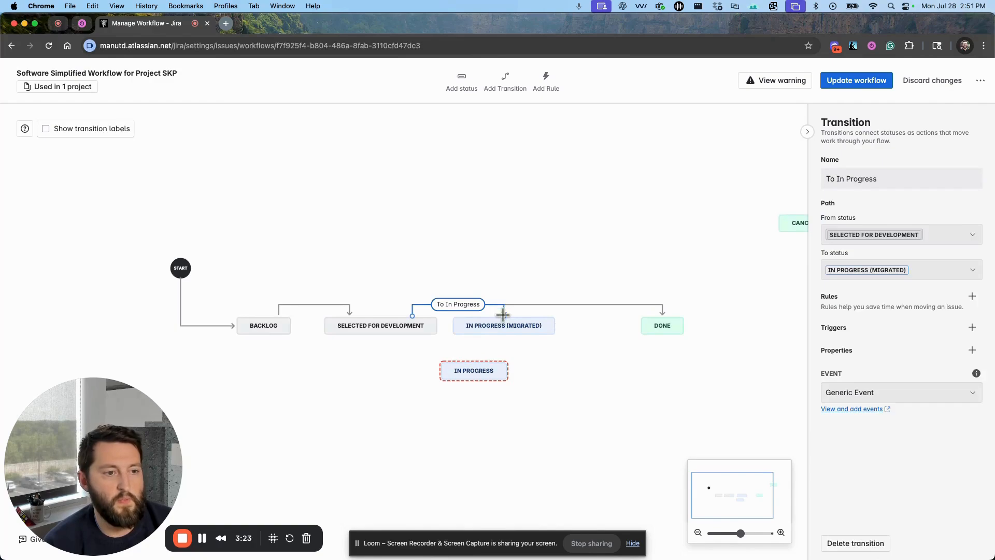
left_click_drag(504, 315, 456, 359)
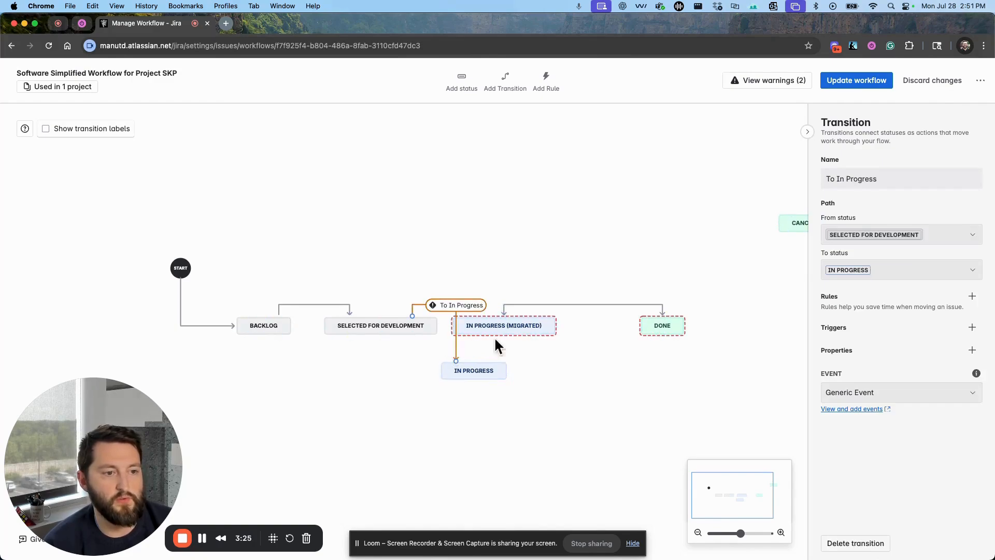
- Reattach the To Done and Back to In Progress transitions from In Progress (migrated) to the In Progress status
left_click(502, 309)
left_click_drag(502, 309, 489, 329)
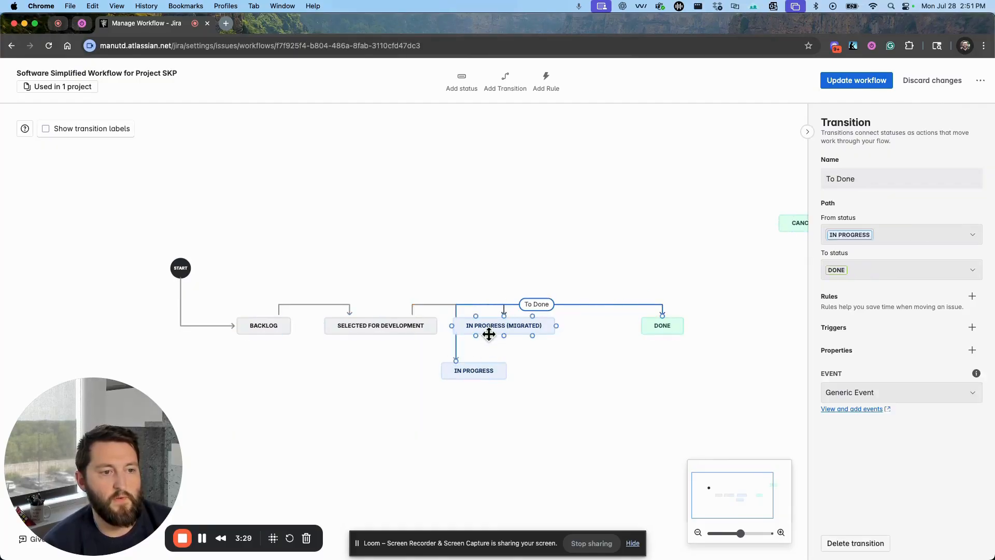
left_click(489, 328)
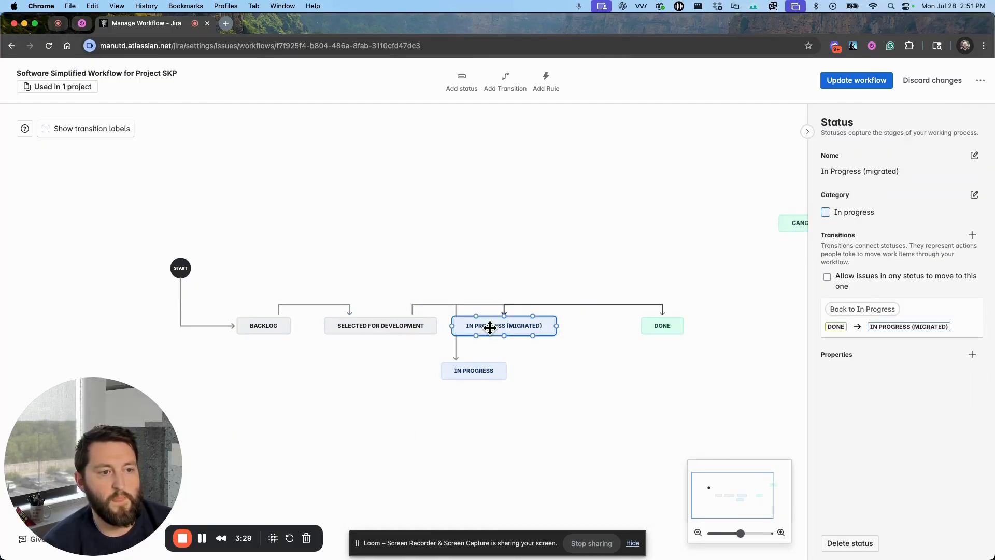
left_click(508, 305)
left_click_drag(503, 313, 462, 363)
- Delete the In Progress (migrated) status and move In Progress into its place between Selected for Development and Done
left_click(516, 324)
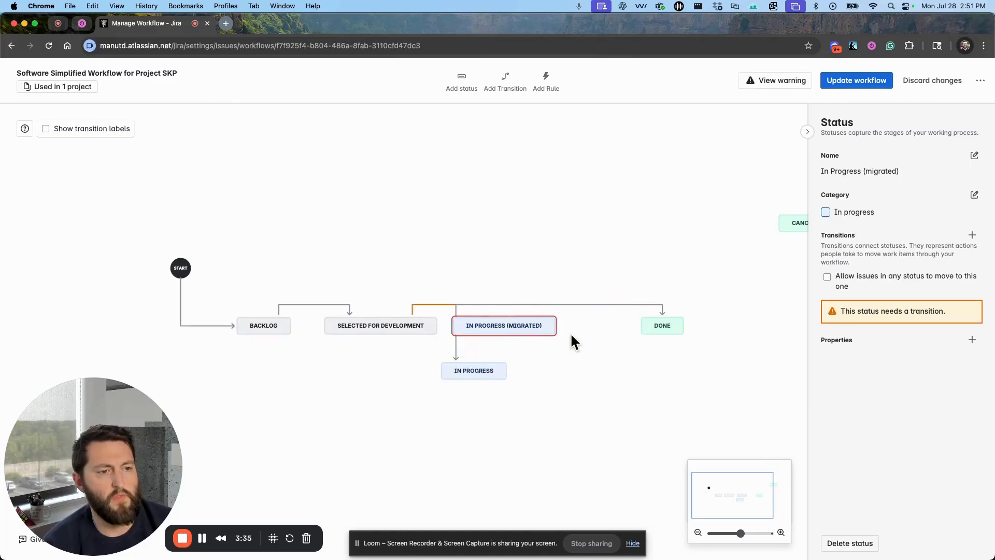
key("Delete")
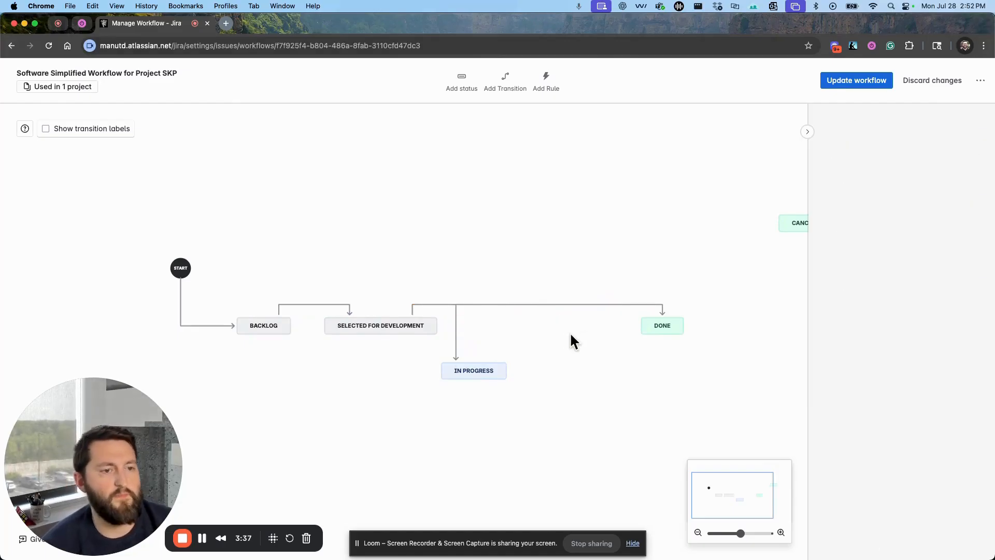
left_click_drag(473, 366, 495, 345)
left_click_drag(511, 328, 513, 320)
left_click(527, 238)
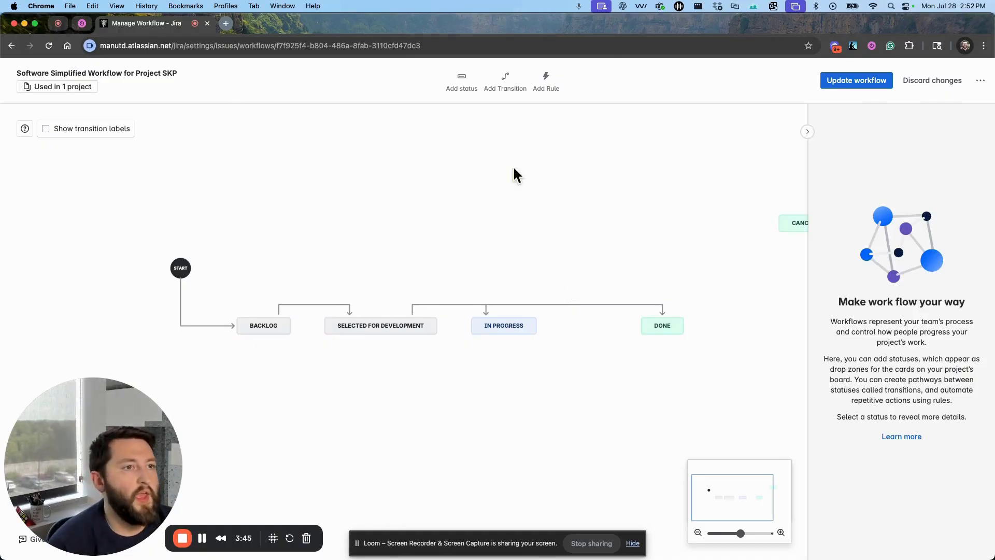
left_click(529, 321)
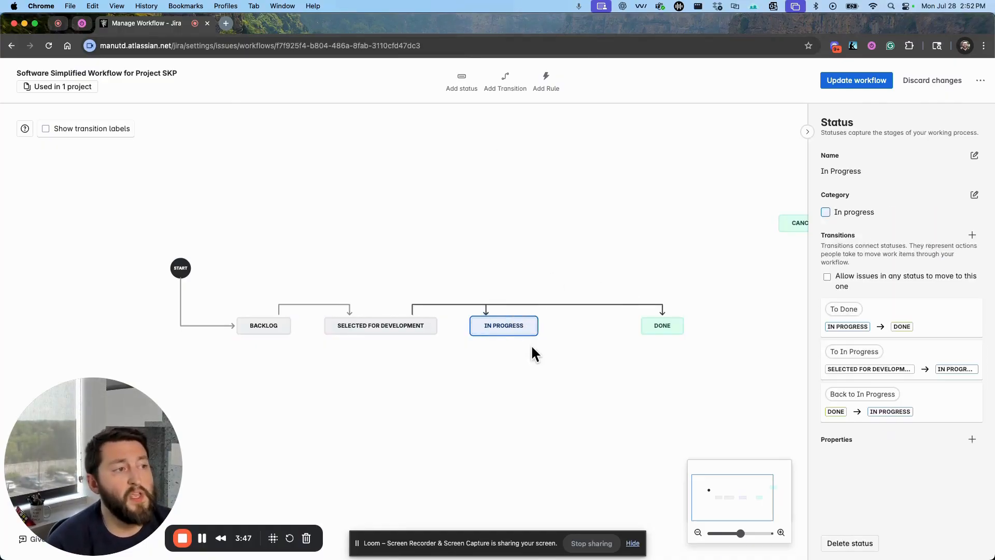